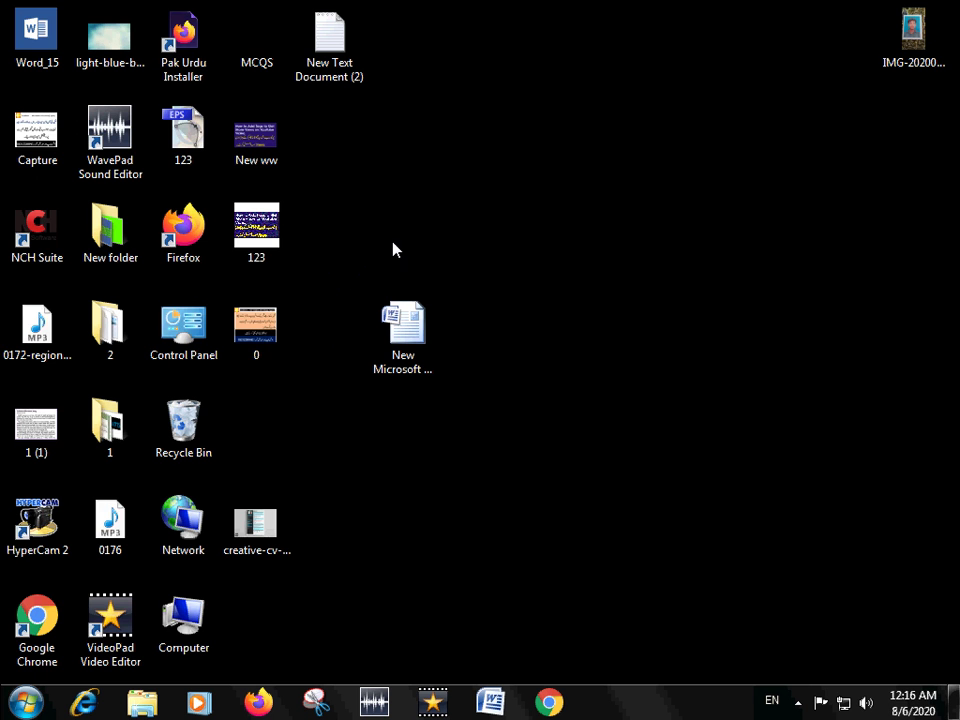
# Refresh the desktop, open image 1 (1) in Windows Photo Viewer, then minimize it.
pyautogui.rightClick(448, 221)
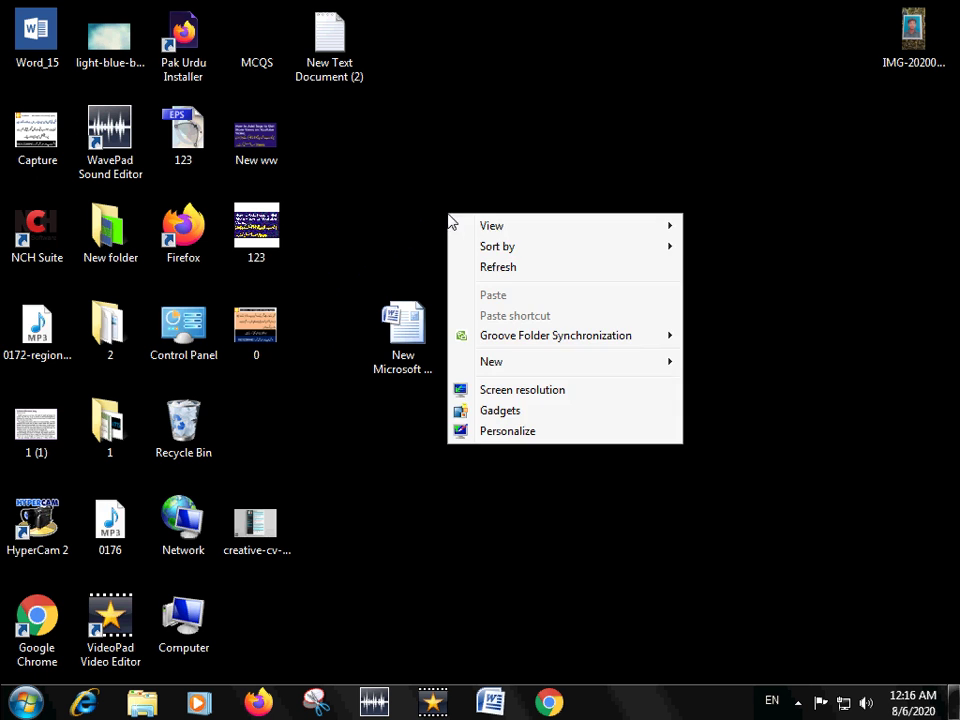
pyautogui.click(512, 276)
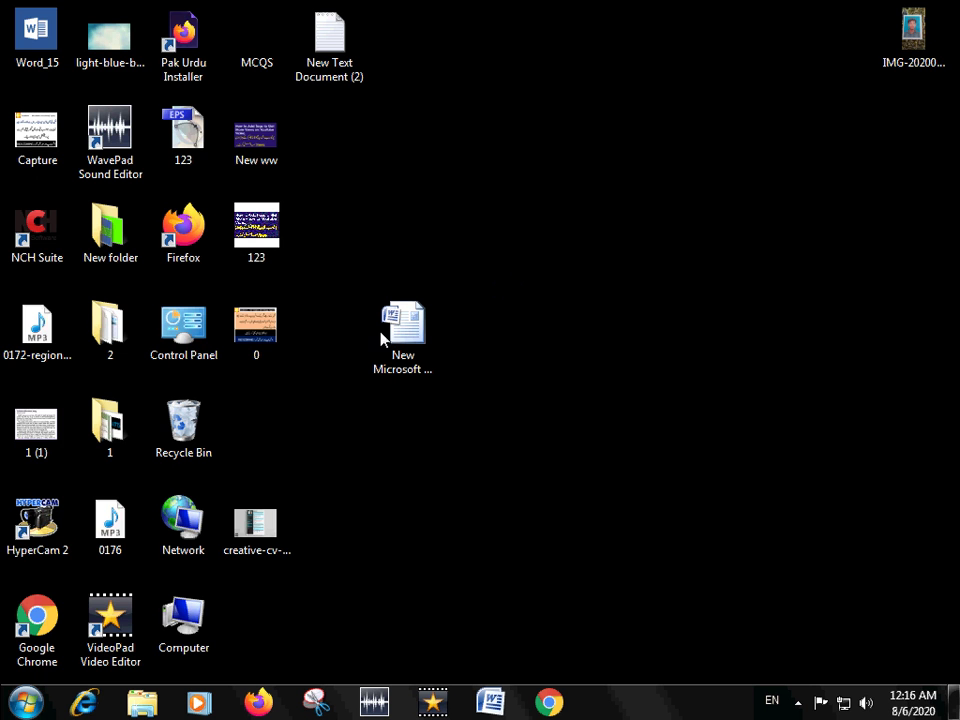
pyautogui.doubleClick(38, 430)
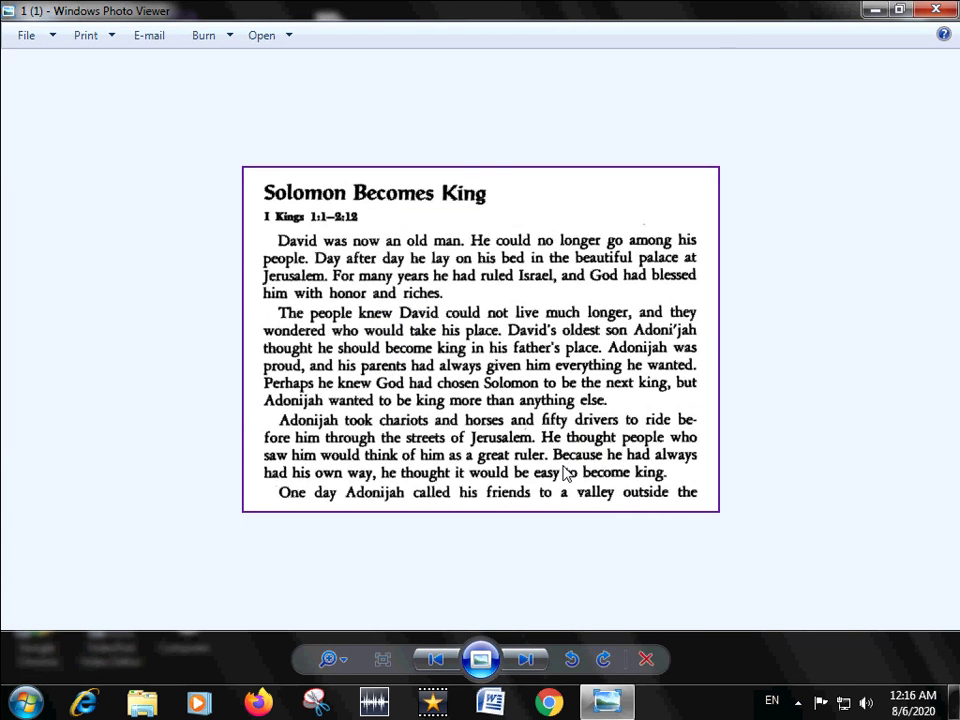
pyautogui.click(873, 12)
pyautogui.click(620, 702)
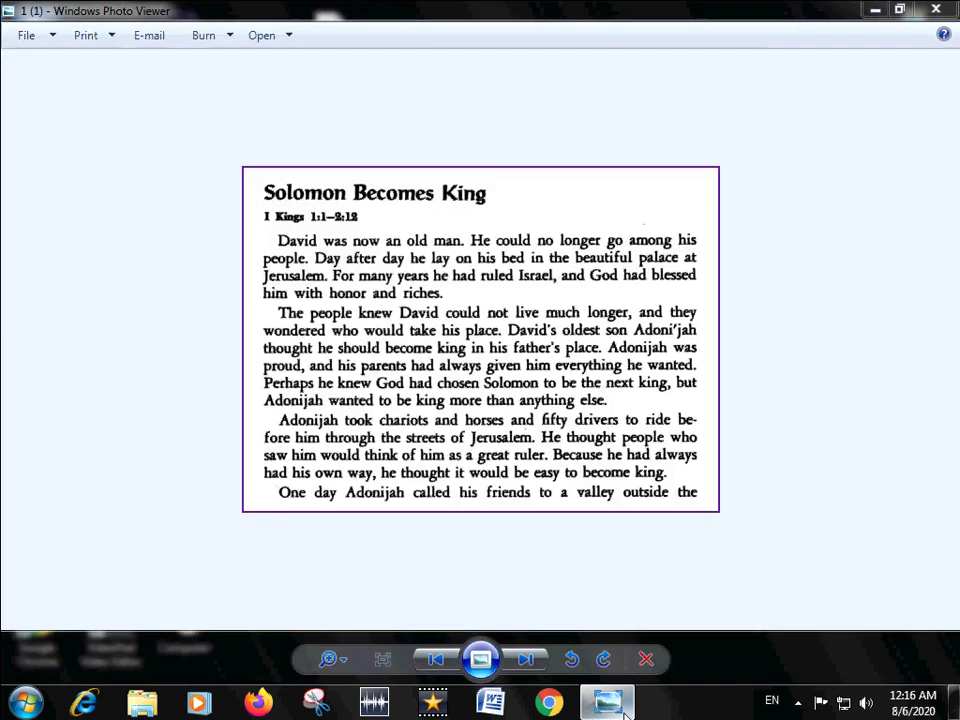
pyautogui.click(624, 708)
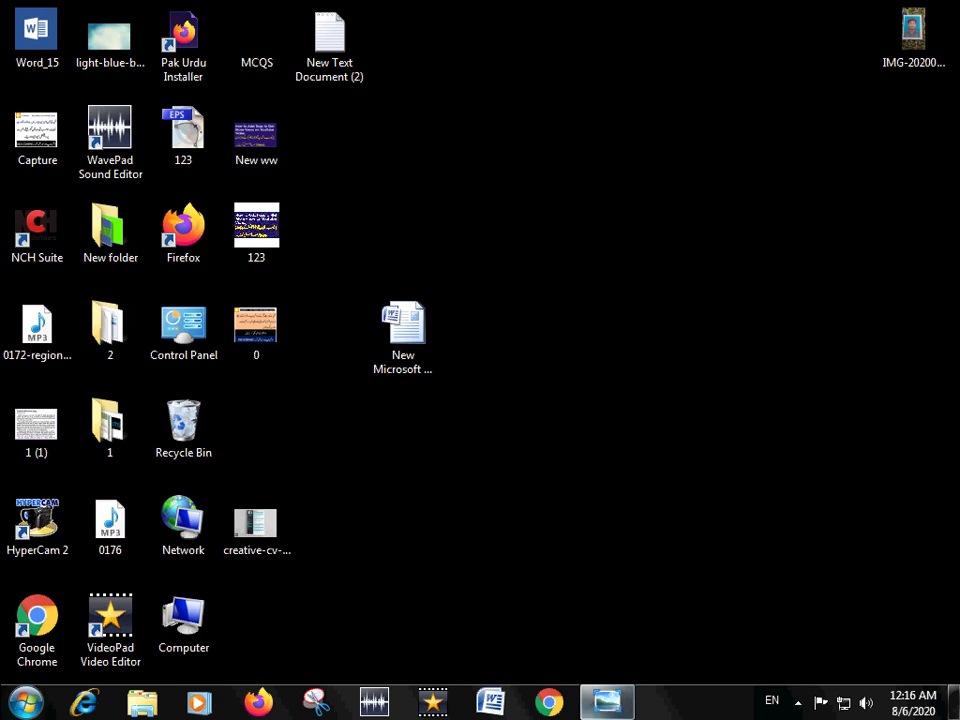
# Launch Microsoft Office OneNote 2007 from the Start menu.
pyautogui.click(22, 704)
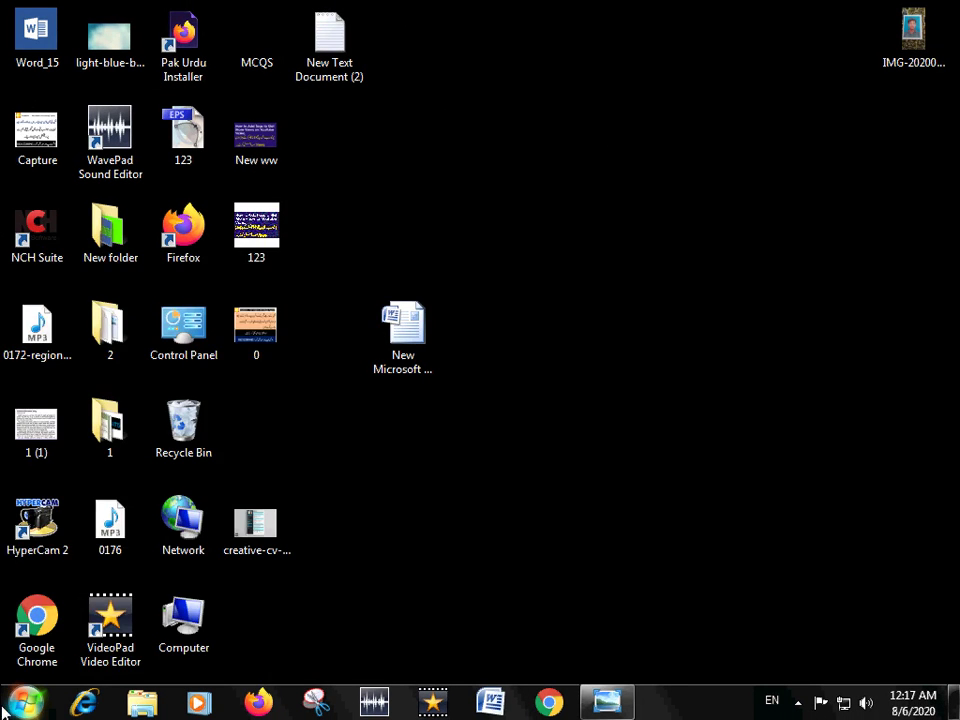
pyautogui.click(24, 702)
pyautogui.click(86, 378)
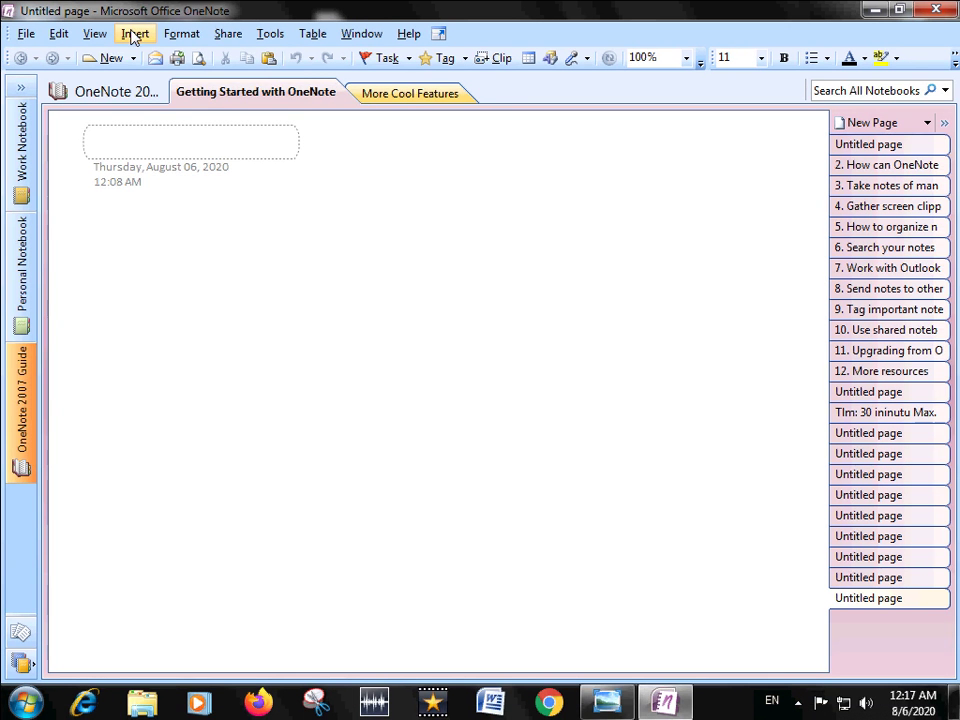
# Bring up the Insert Picture dialog via Insert > Pictures > From Files.
pyautogui.click(135, 34)
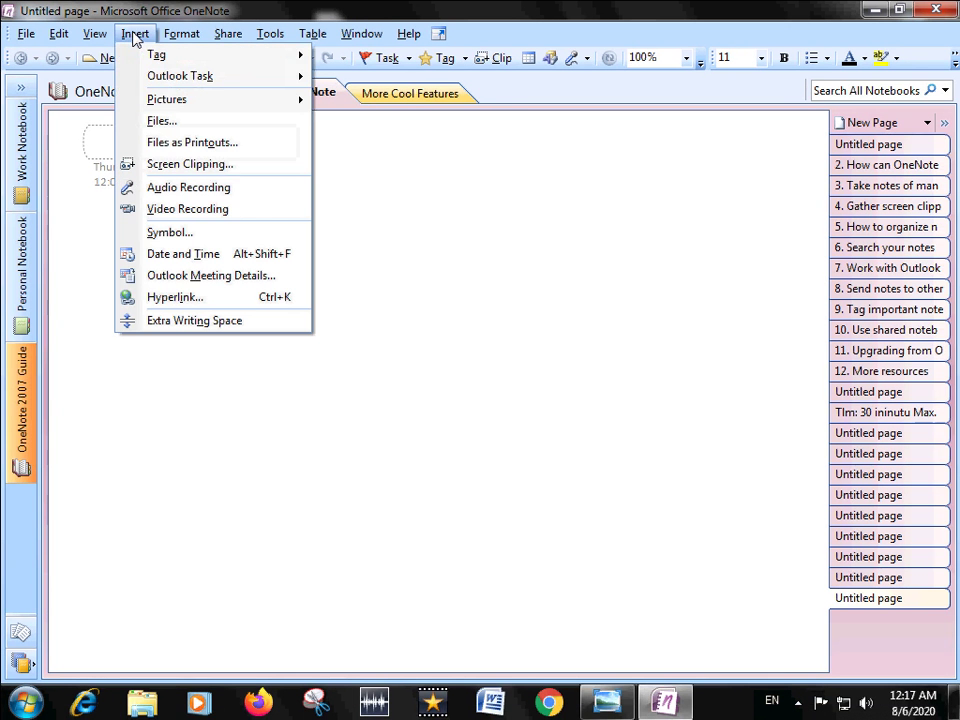
pyautogui.moveTo(167, 99)
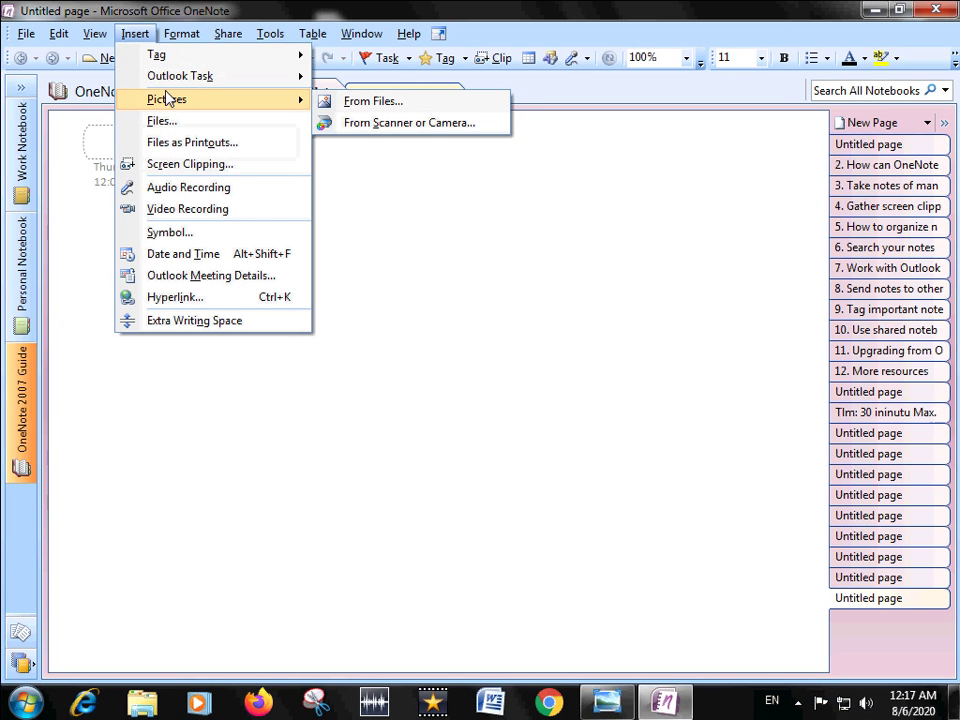
pyautogui.press('Escape')
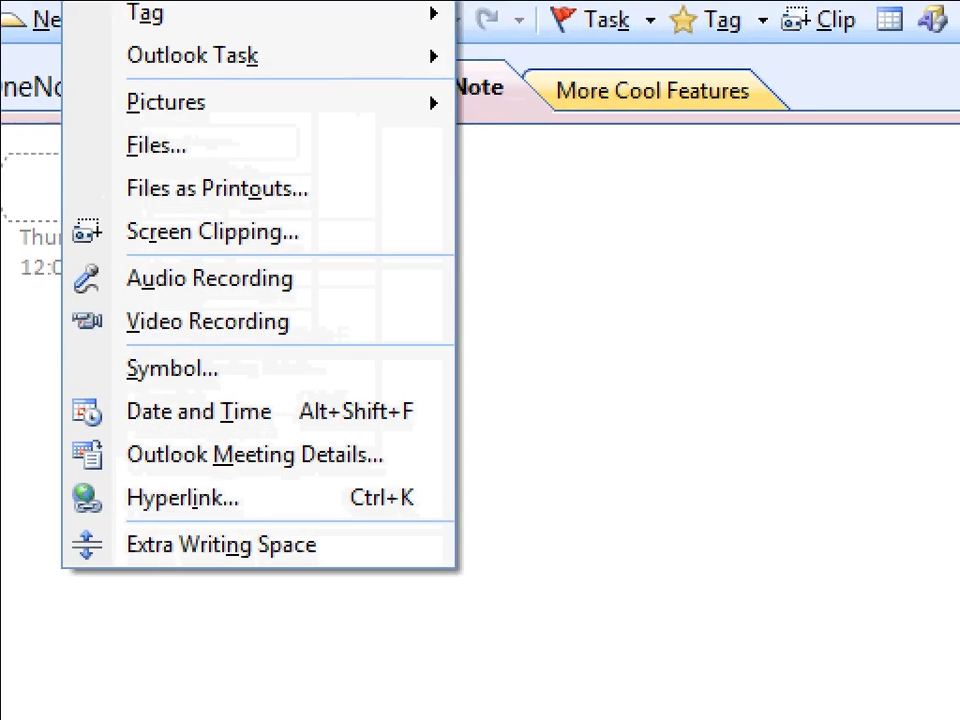
pyautogui.press('Escape')
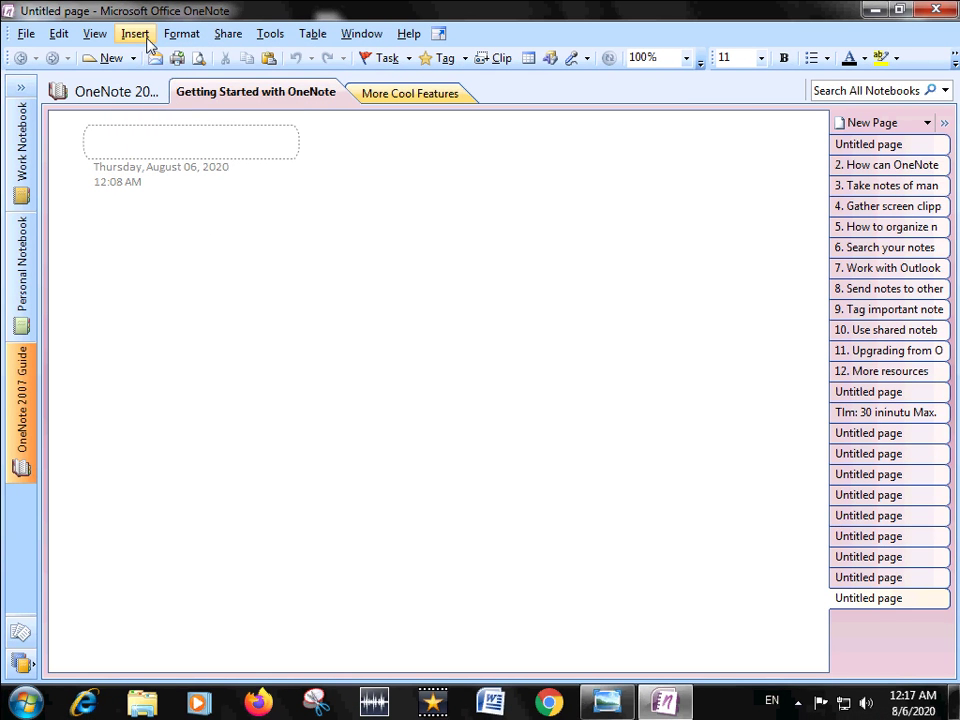
pyautogui.click(147, 40)
pyautogui.moveTo(167, 99)
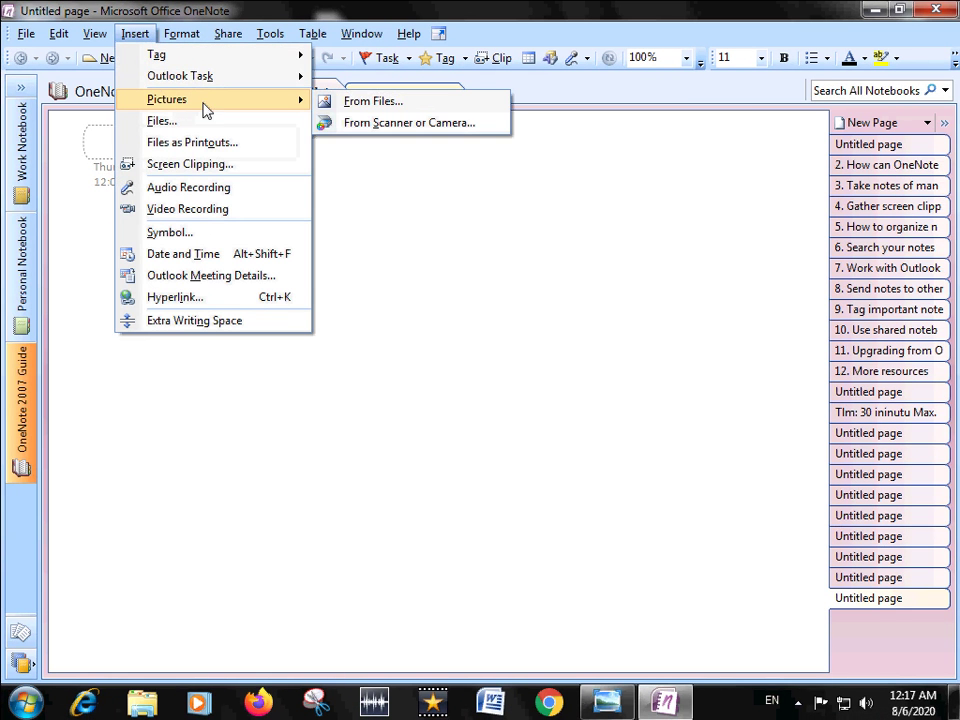
pyautogui.click(366, 106)
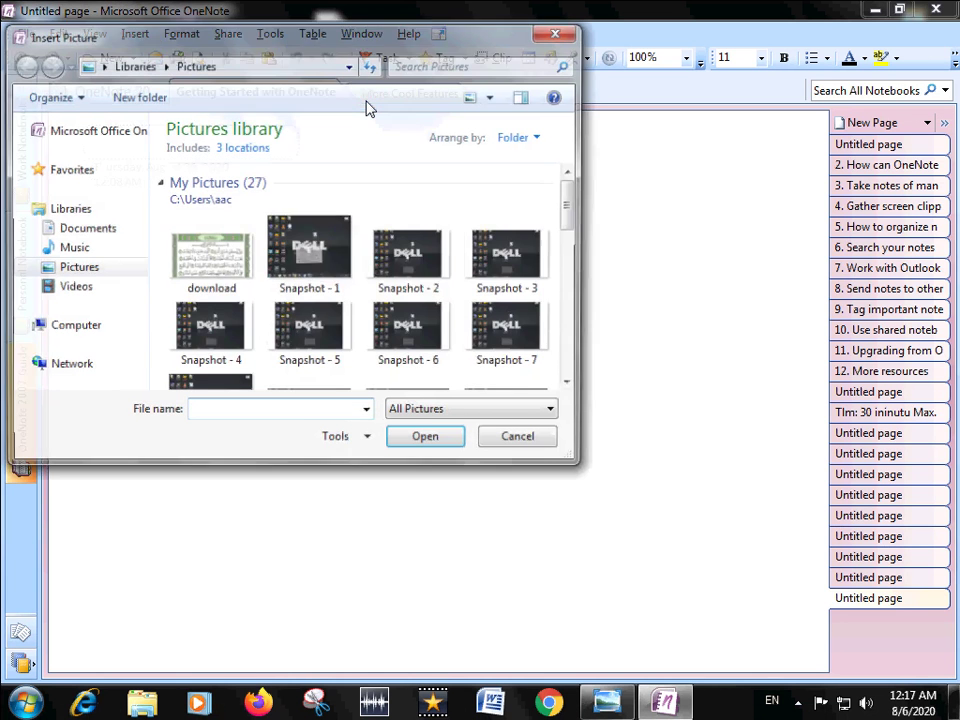
pyautogui.moveTo(90, 346)
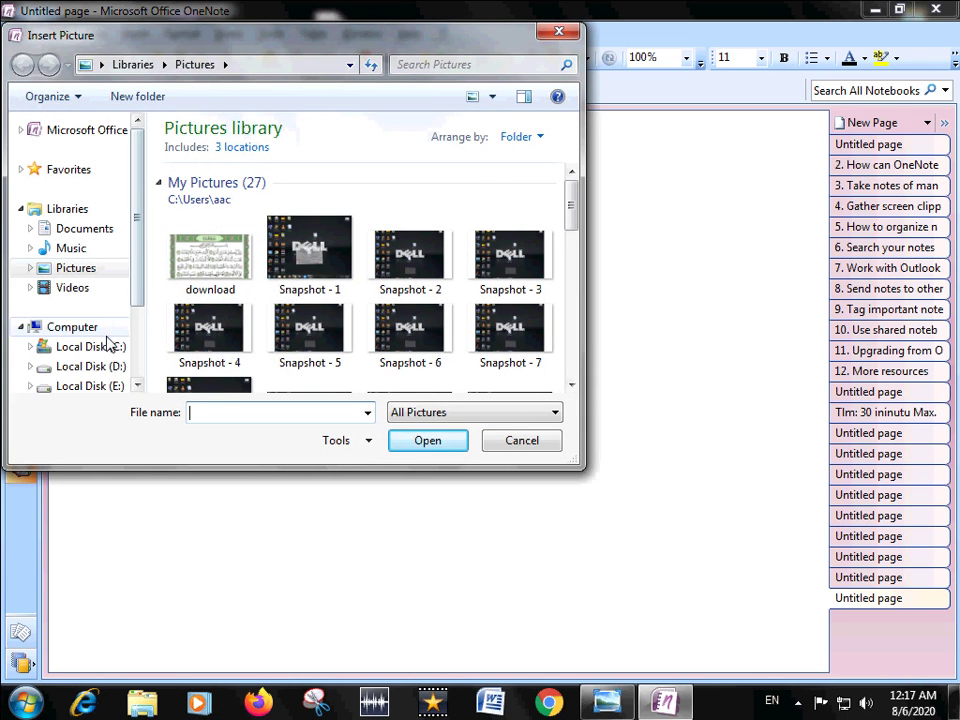
# Insert image 1 (1) from C:\Users\aac\Desktop onto the untitled page.
pyautogui.click(108, 348)
pyautogui.doubleClick(193, 188)
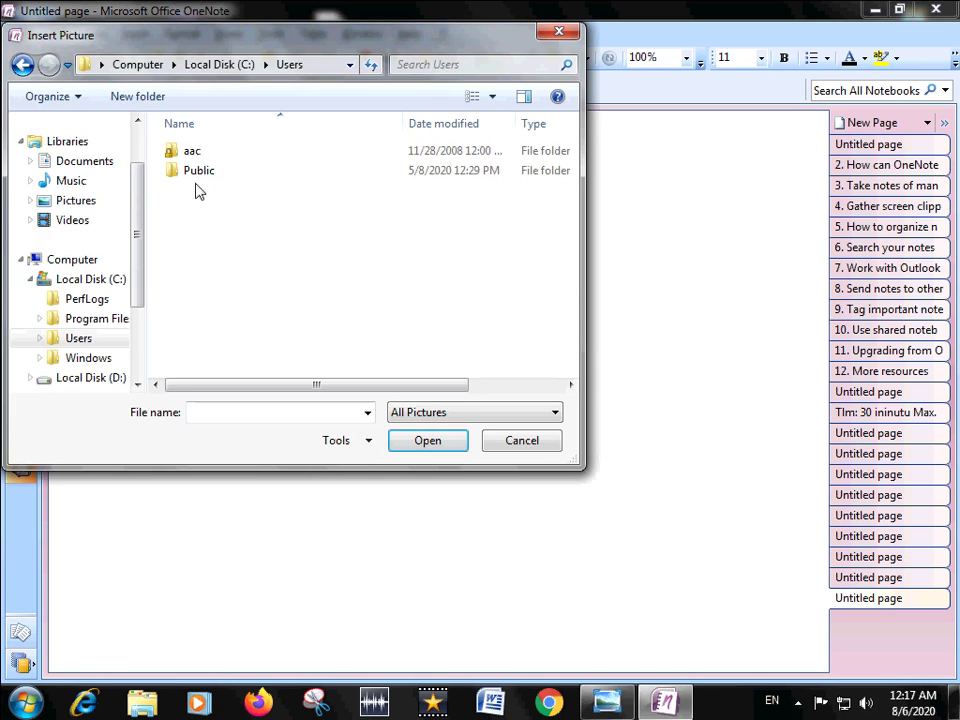
pyautogui.doubleClick(192, 151)
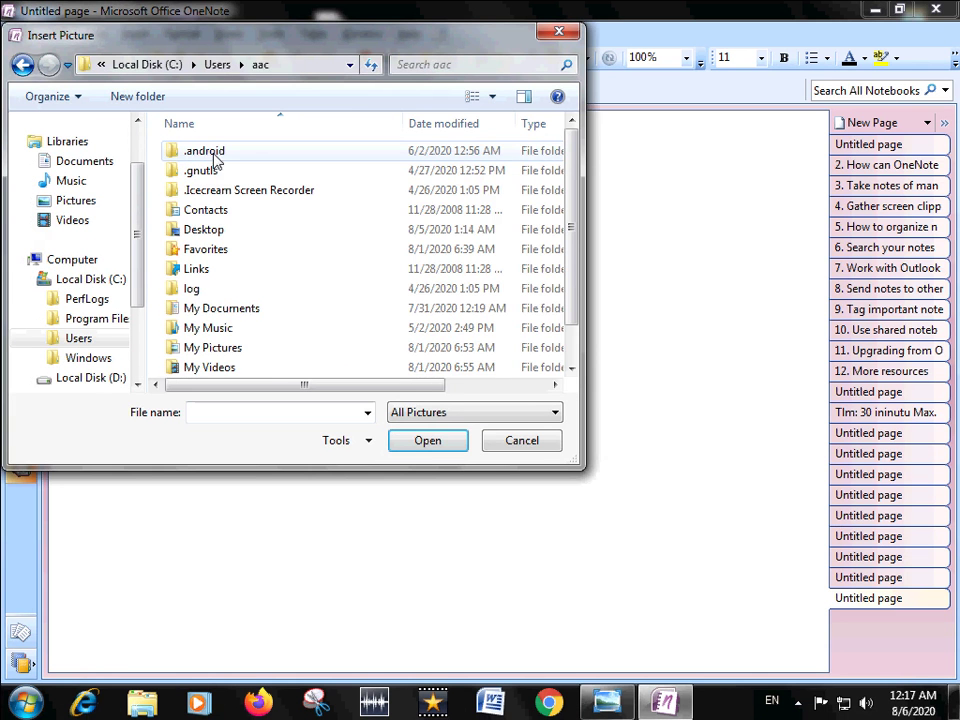
pyautogui.doubleClick(205, 232)
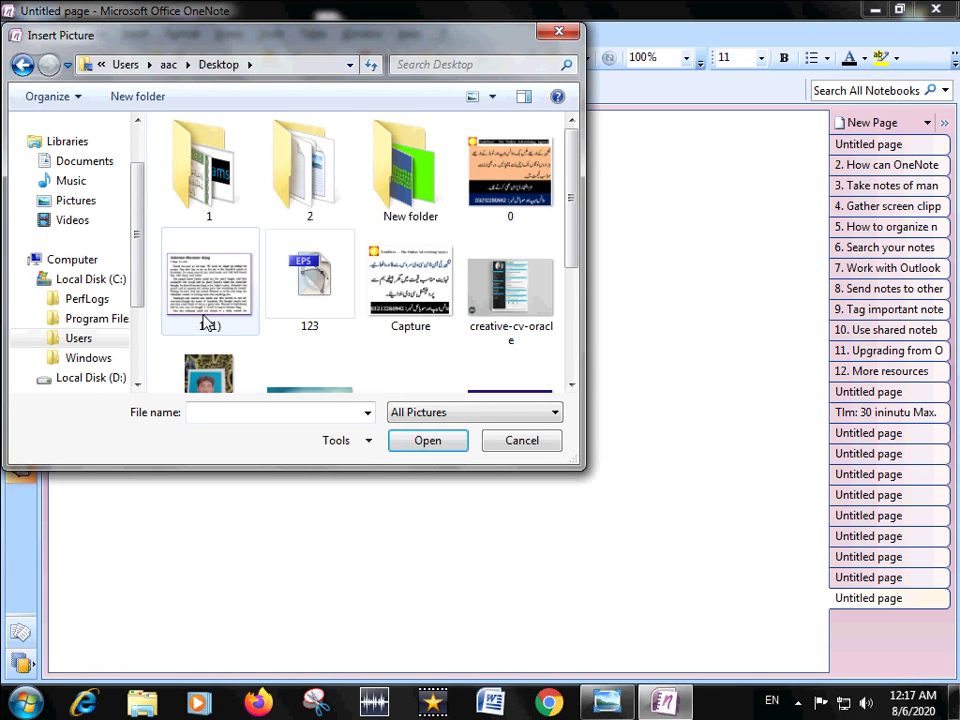
pyautogui.doubleClick(210, 300)
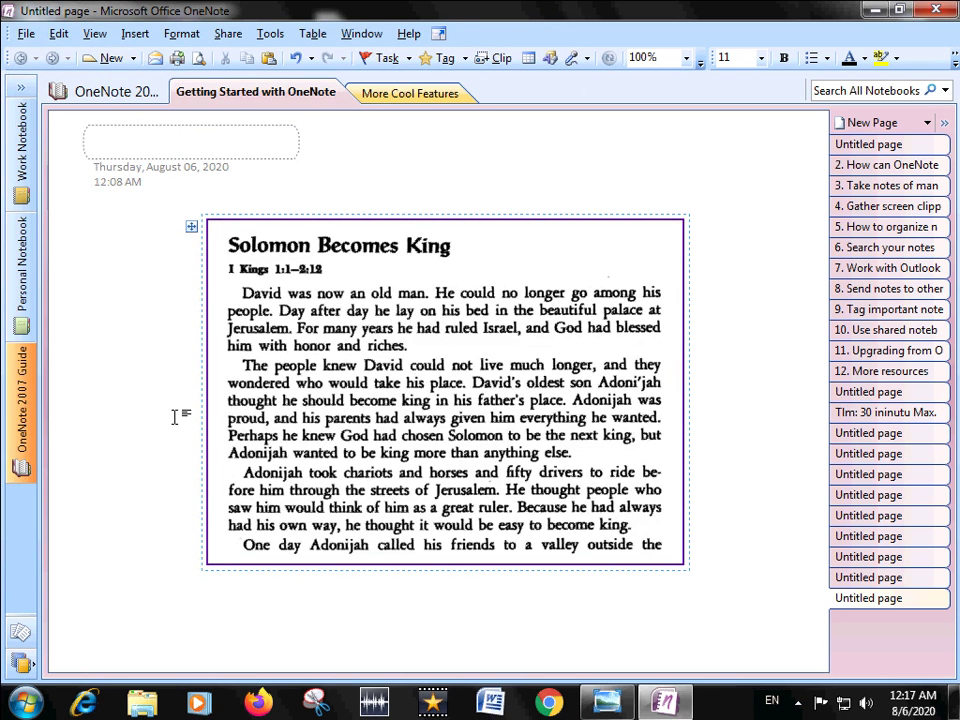
# Use Copy Text from Picture on the inserted scan to copy its recognised story text.
pyautogui.rightClick(242, 268)
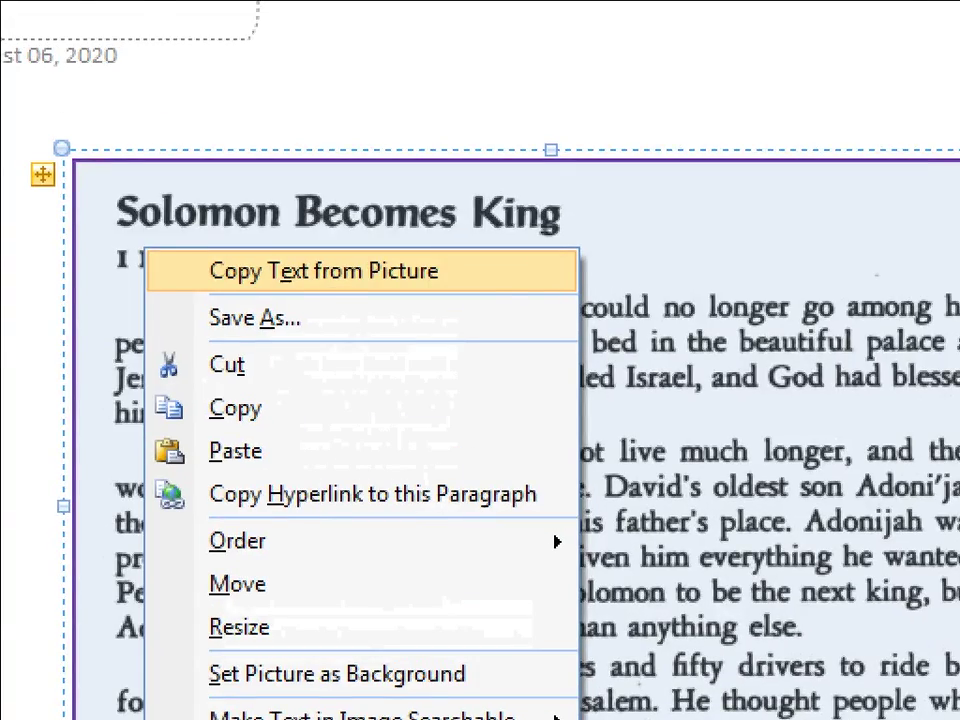
pyautogui.click(340, 280)
pyautogui.rightClick(338, 279)
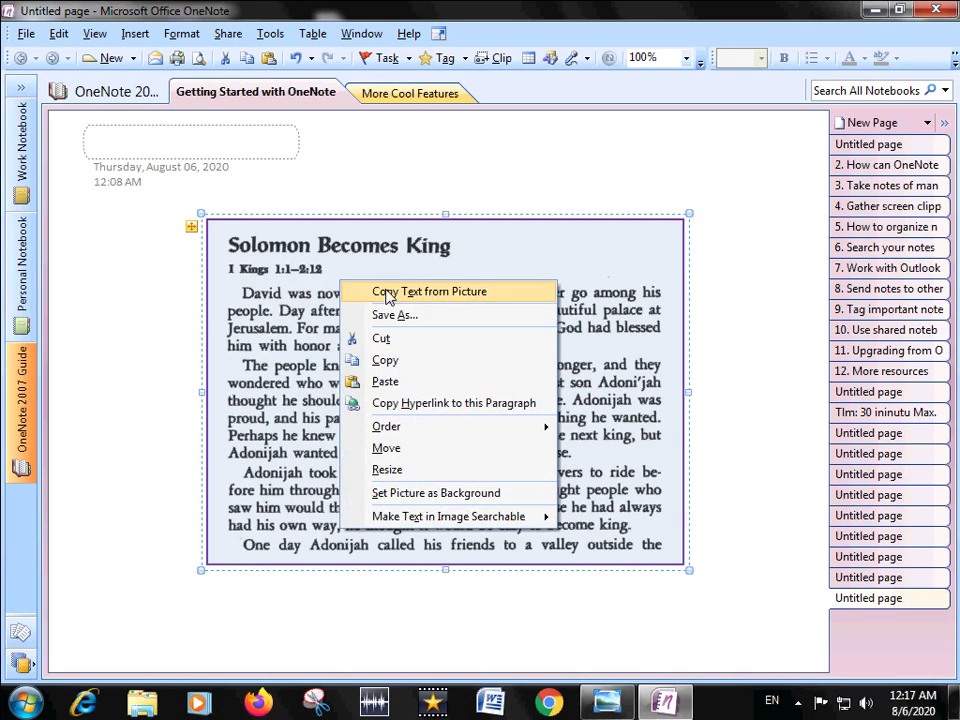
pyautogui.click(386, 289)
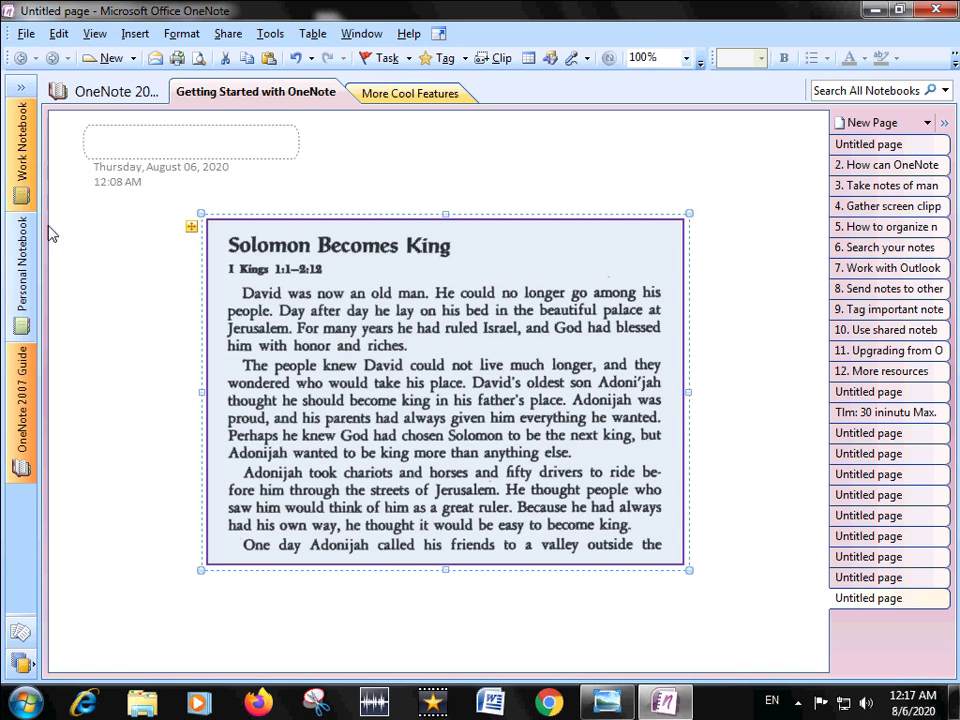
pyautogui.rightClick(467, 381)
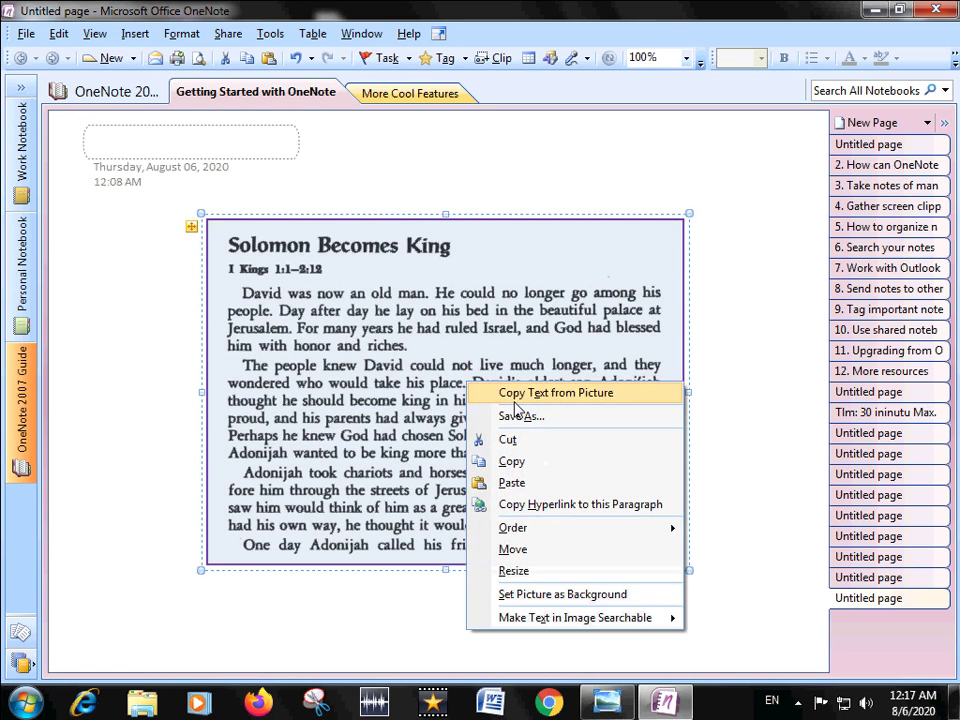
pyautogui.click(514, 398)
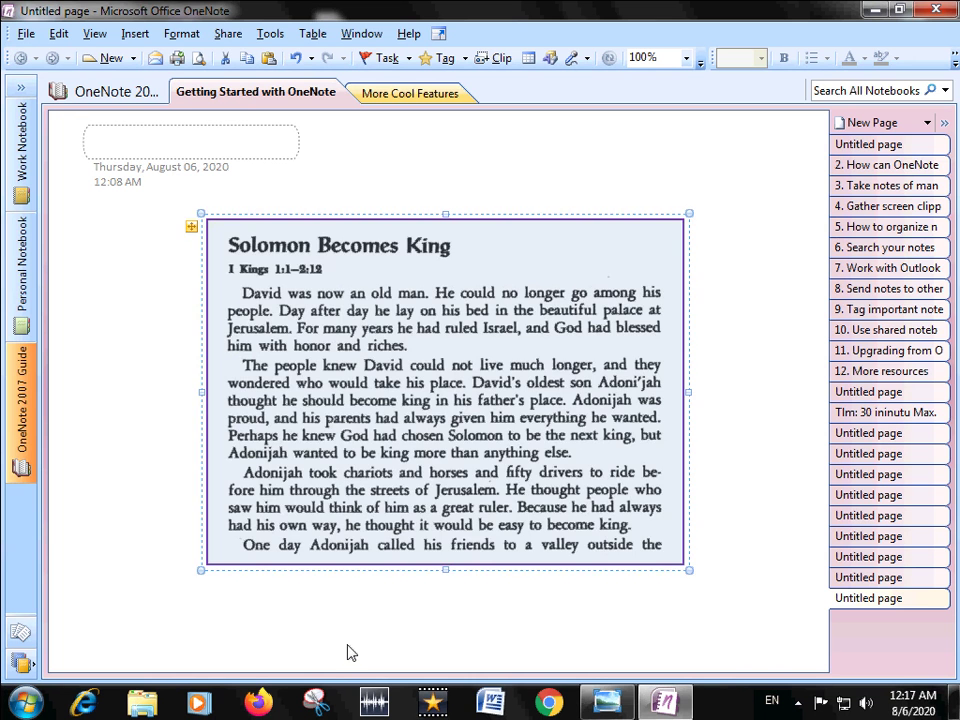
pyautogui.rightClick(368, 437)
pyautogui.click(456, 450)
pyautogui.click(26, 35)
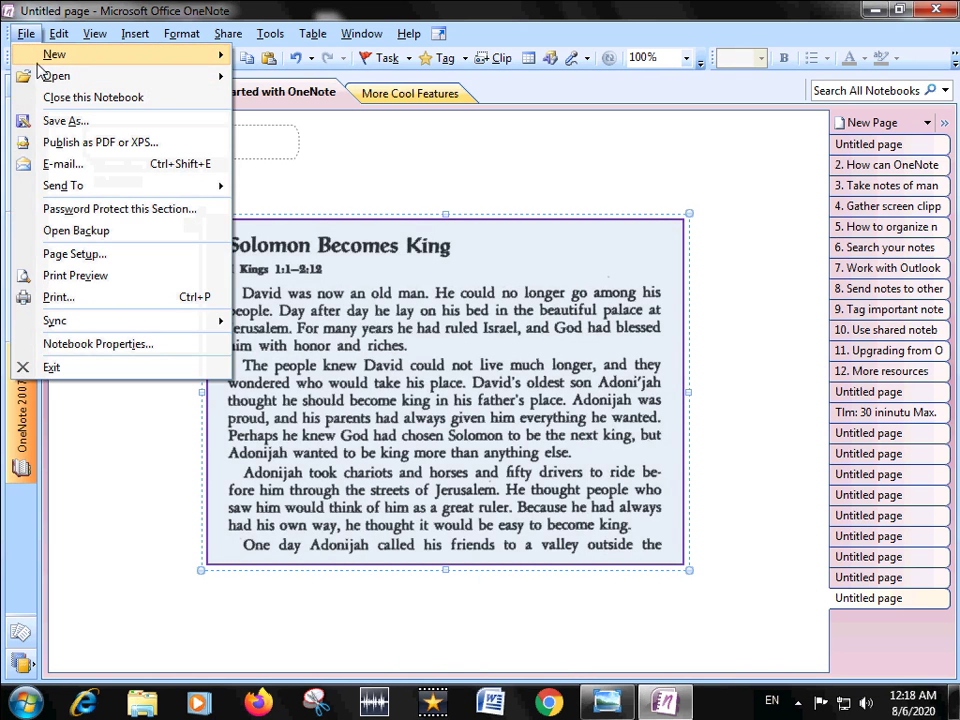
# Paste the copied story onto a new blank page and select the pasted text.
pyautogui.click(296, 58)
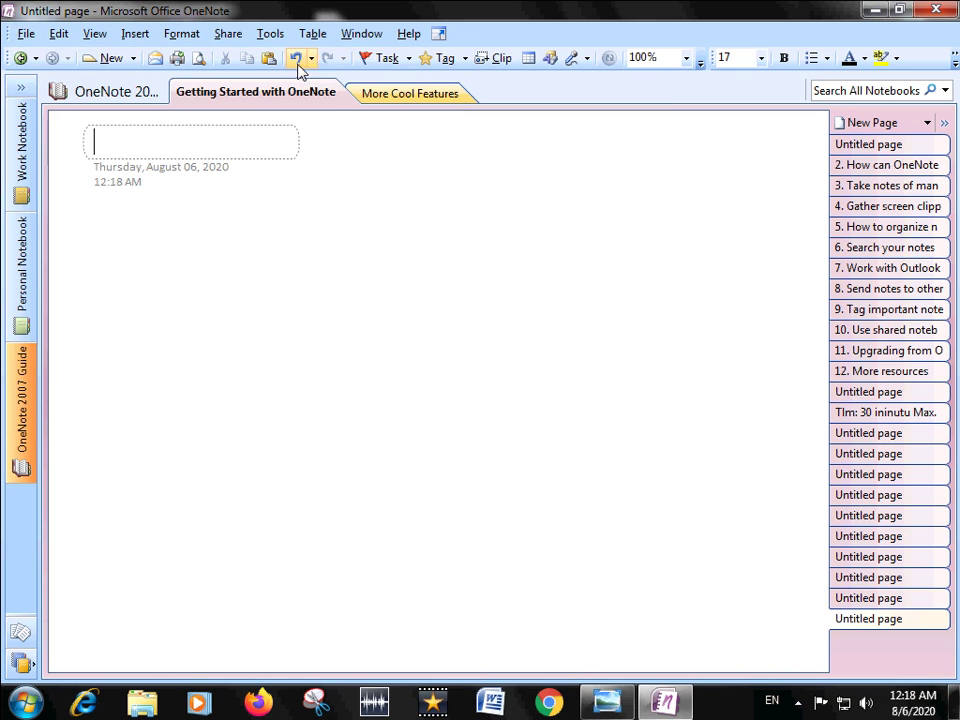
pyautogui.click(231, 295)
pyautogui.rightClick(164, 276)
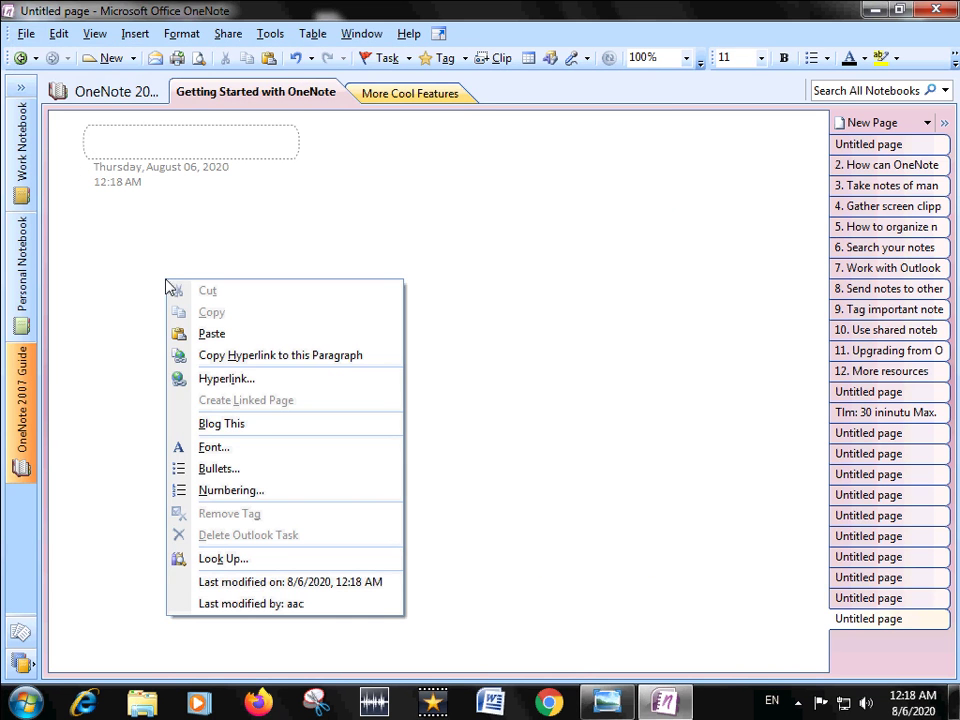
pyautogui.click(221, 341)
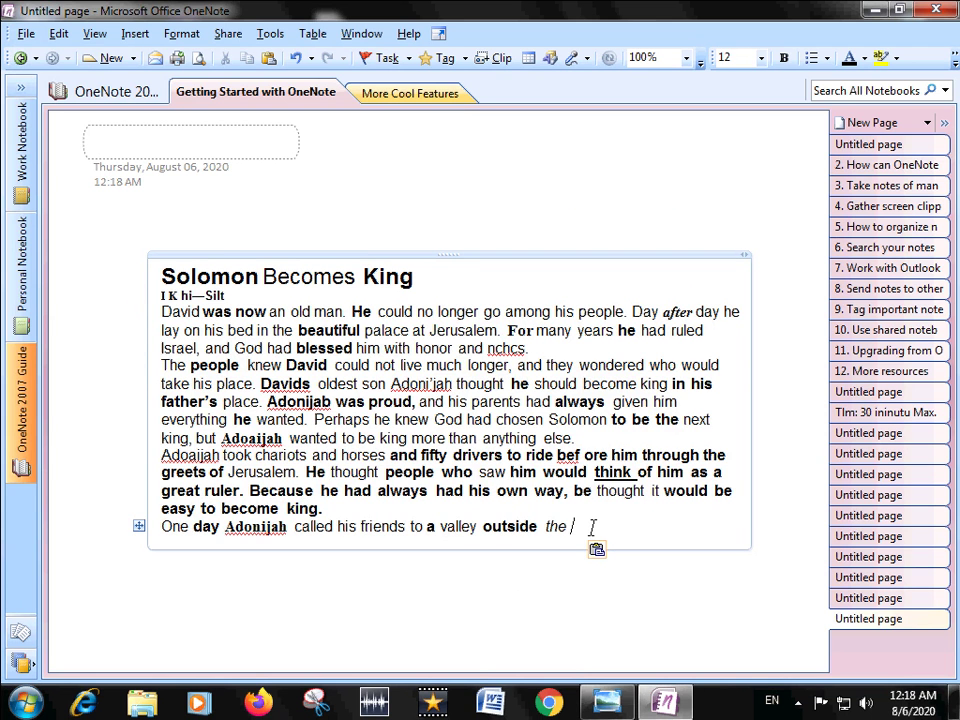
pyautogui.moveTo(592, 527)
pyautogui.mouseDown()
pyautogui.moveTo(158, 296)
pyautogui.moveTo(615, 439)
pyautogui.mouseUp()
pyautogui.click(365, 420)
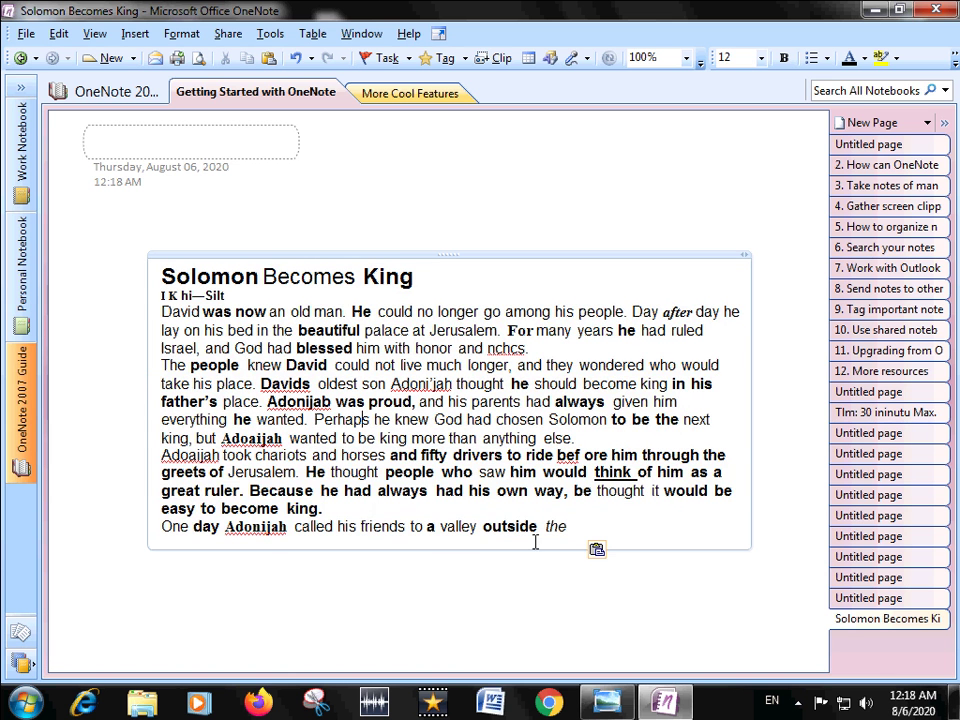
pyautogui.moveTo(574, 526)
pyautogui.mouseDown()
pyautogui.moveTo(114, 268)
pyautogui.moveTo(162, 295)
pyautogui.mouseUp()
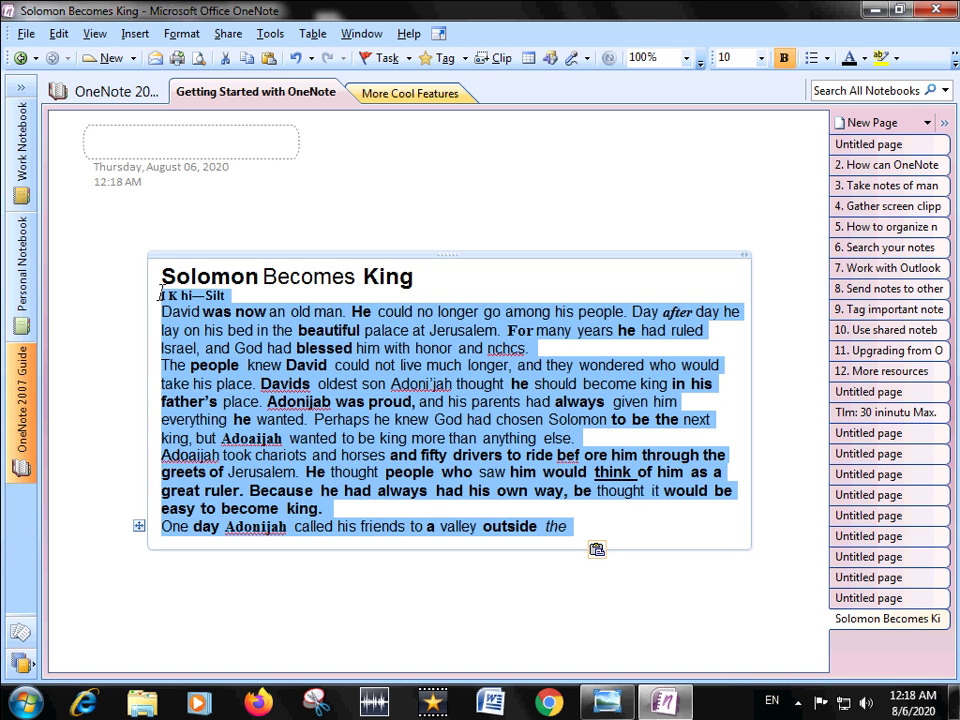
# Extend the text selection with Shift+Up to include the 'Solomon Becomes King' title line.
pyautogui.hotkey('shift', 'Up')
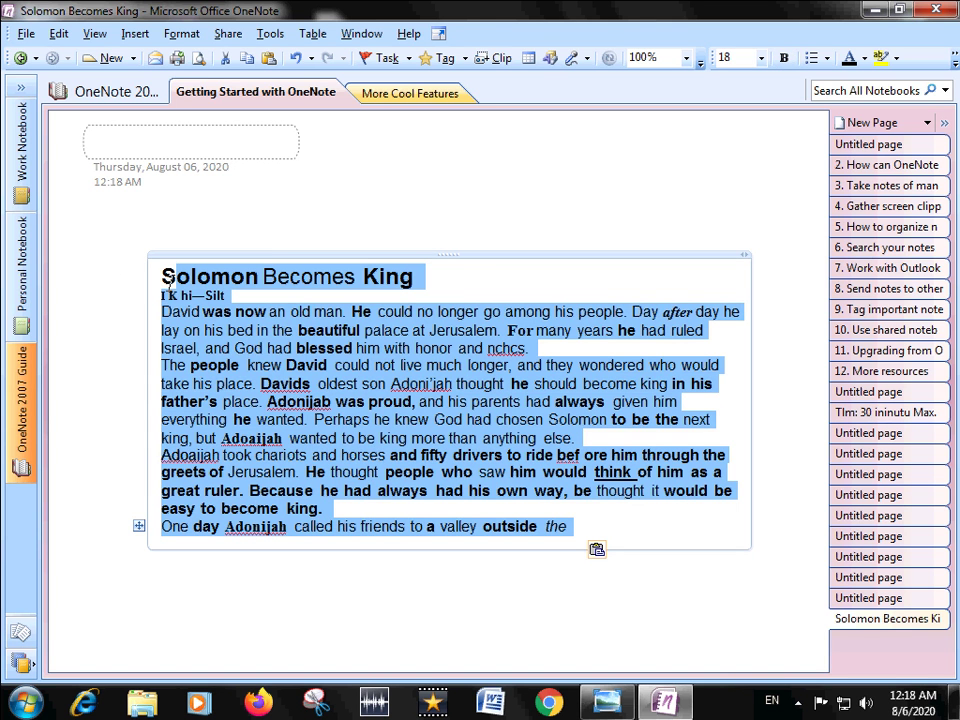